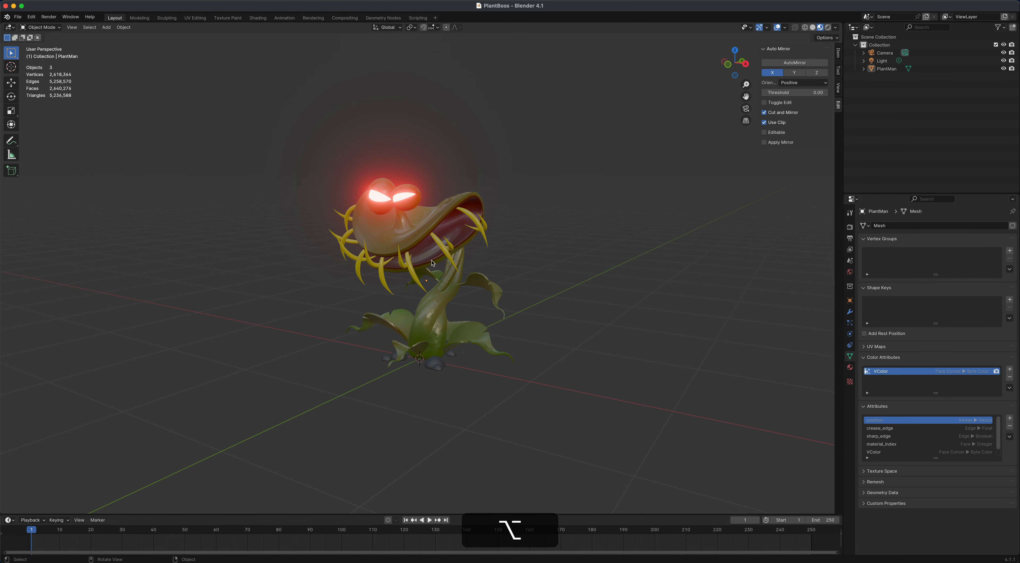
Select the PlantMan model and display its location, rotation and scale values
{"action": "left_click", "coordinate": [417, 239]}
{"action": "left_click_drag", "start_coordinate": [337, 346], "coordinate": [397, 347], "text": "alt"}
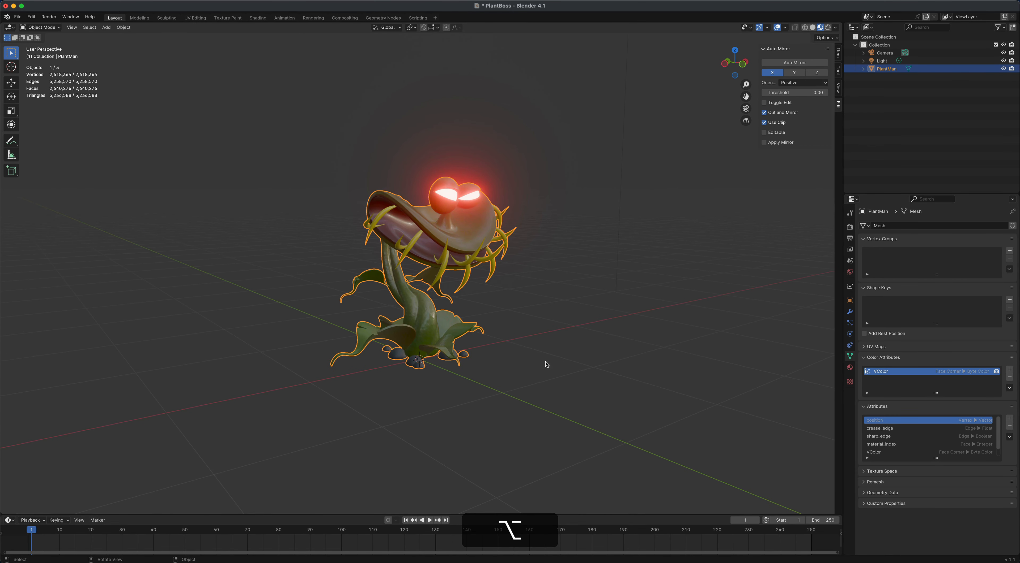
{"action": "left_click", "coordinate": [528, 371]}
{"action": "mouse_move", "coordinate": [522, 373]}
{"action": "left_mouse_down", "text": "alt"}
{"action": "mouse_move", "coordinate": [198, 373]}
{"action": "mouse_move", "coordinate": [519, 377]}
{"action": "left_mouse_up", "text": "alt"}
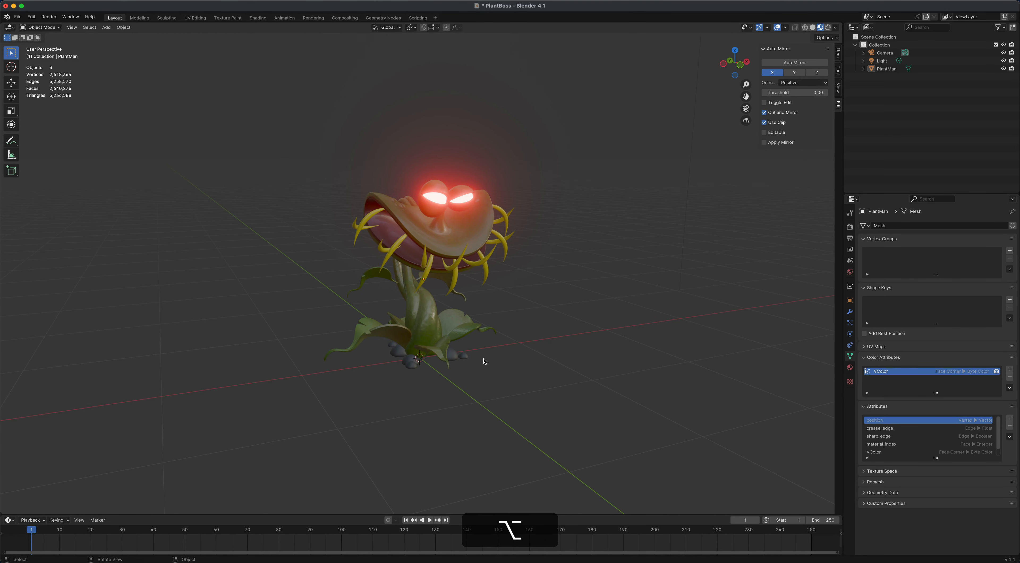
{"action": "left_click", "coordinate": [433, 328]}
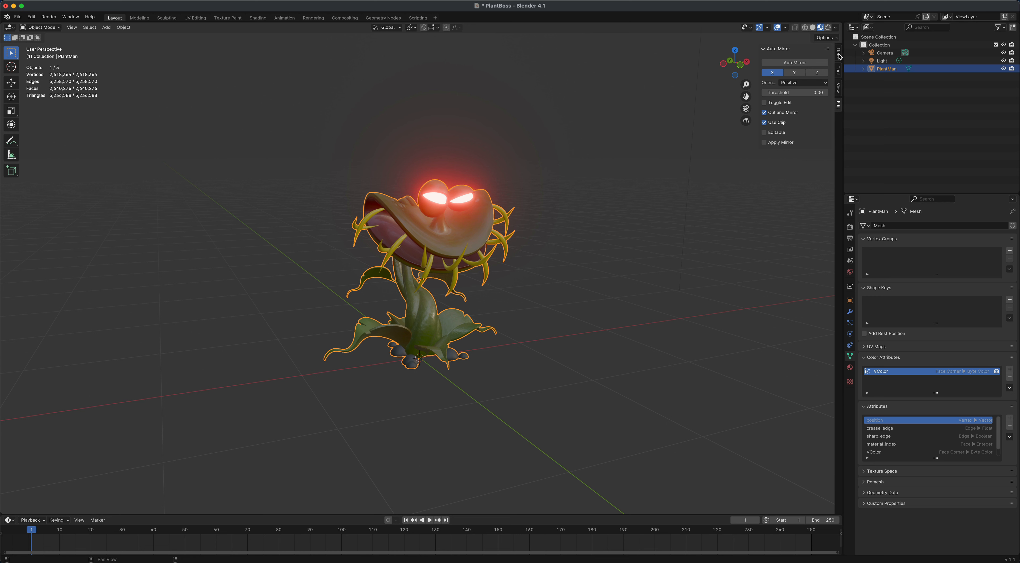
{"action": "left_click", "coordinate": [838, 53]}
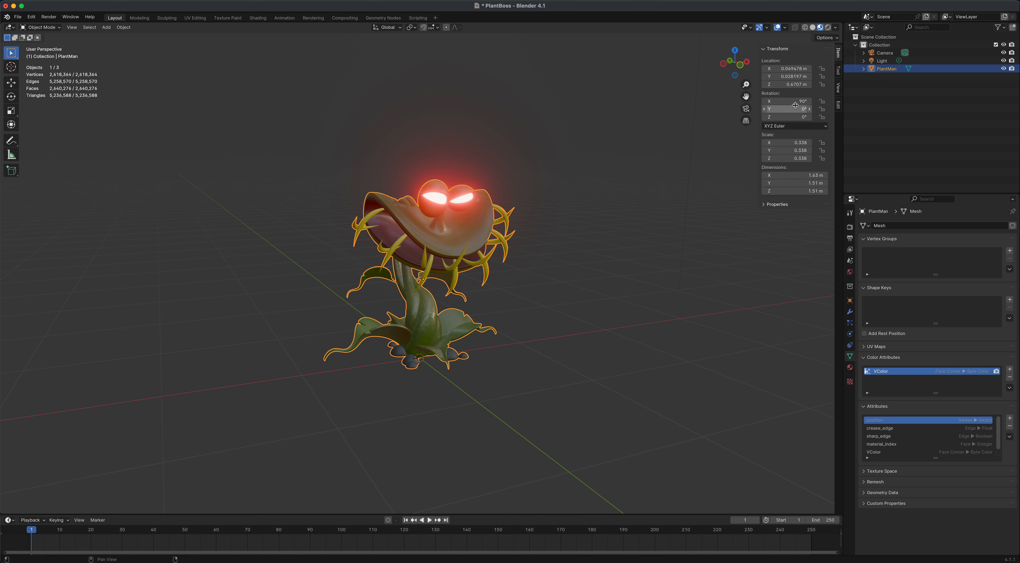
{"action": "key", "text": "n"}
{"action": "key", "text": "n"}
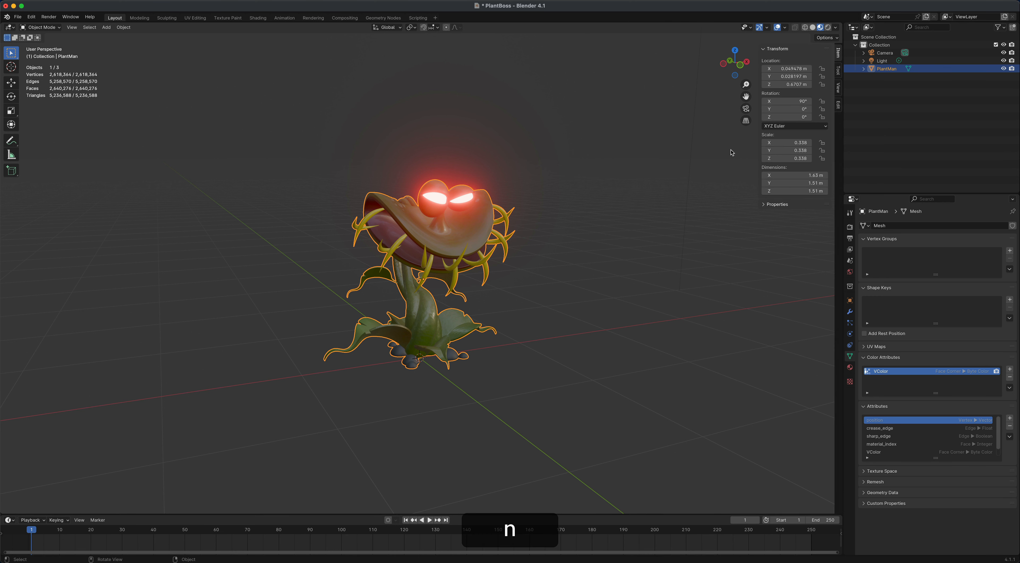
{"action": "key", "text": "n"}
{"action": "key", "text": "n"}
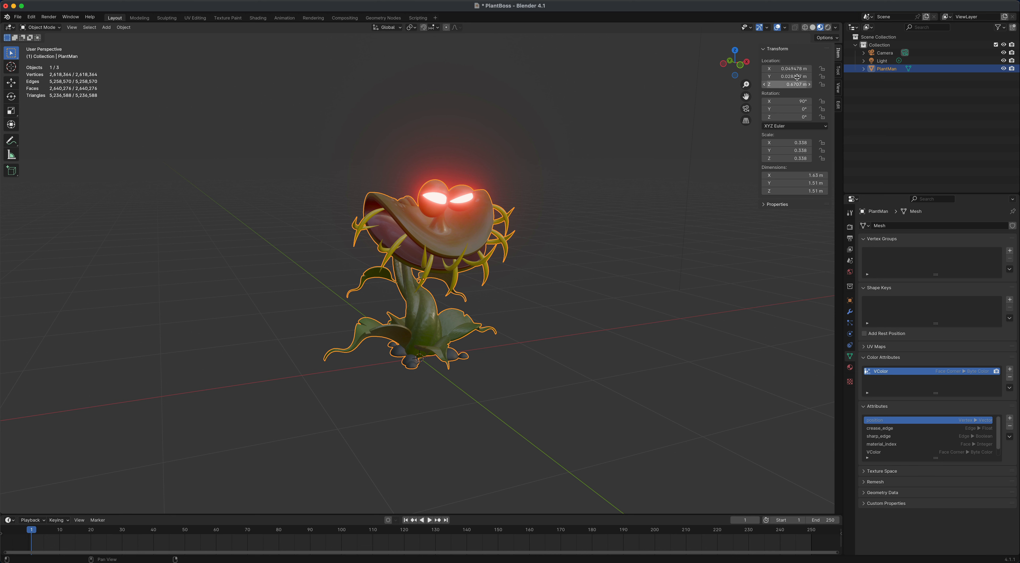
Select all objects and apply their scale and location transforms
{"action": "key", "text": "a"}
{"action": "key", "text": "ctrl+a"}
{"action": "key", "text": "s"}
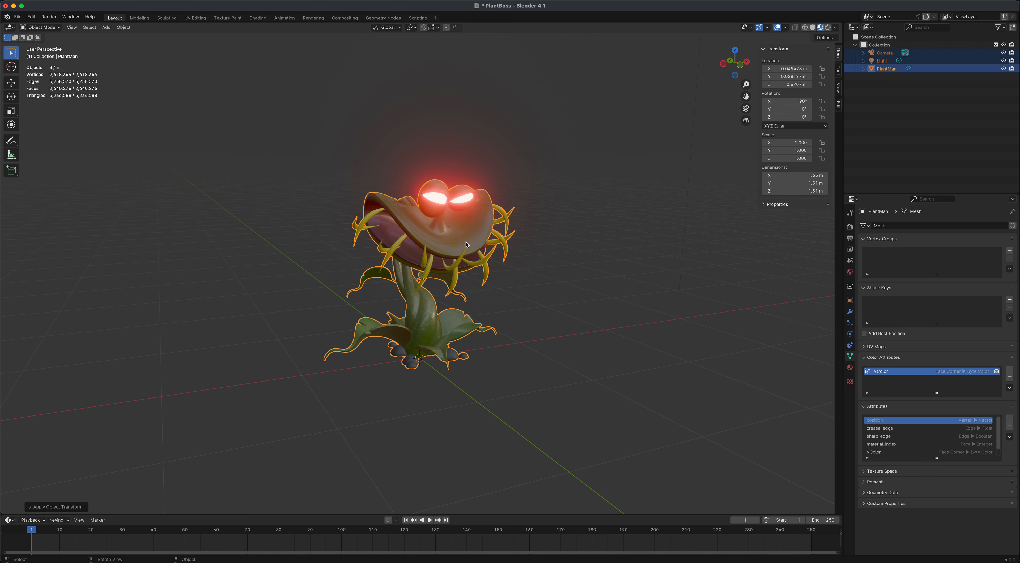
{"action": "key", "text": "super+a"}
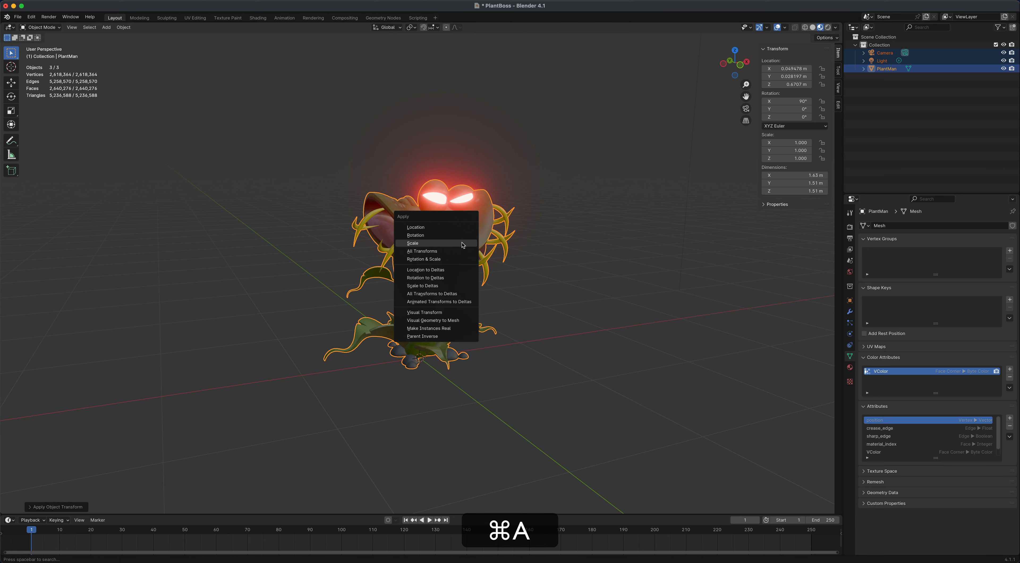
{"action": "left_click", "coordinate": [428, 231]}
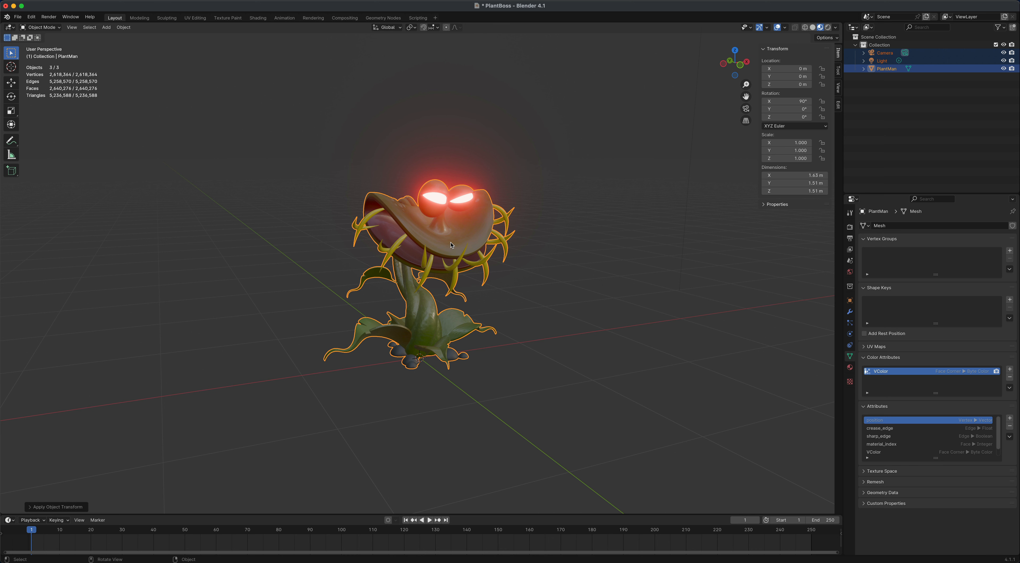
Try rotating the plant about the Z axis, and undo the rotation
{"action": "key", "text": "super+a"}
{"action": "left_click_drag", "start_coordinate": [788, 117], "coordinate": [727, 118]}
{"action": "key", "text": "super+z"}
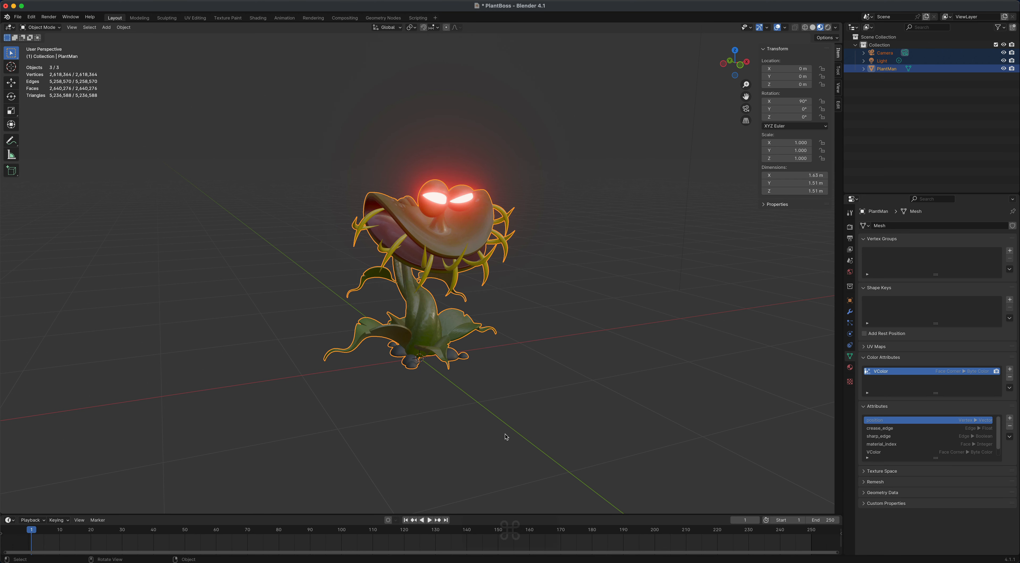
Enlarge the Timeline area and insert rotation keyframes for the plant at frame 1
{"action": "left_click_drag", "start_coordinate": [487, 515], "coordinate": [427, 380]}
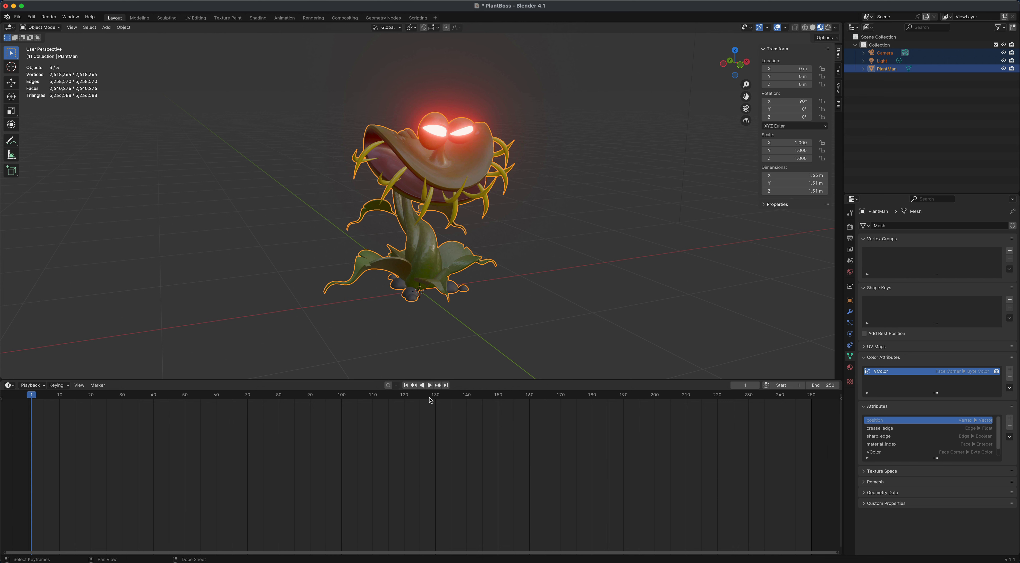
{"action": "left_click", "coordinate": [10, 385]}
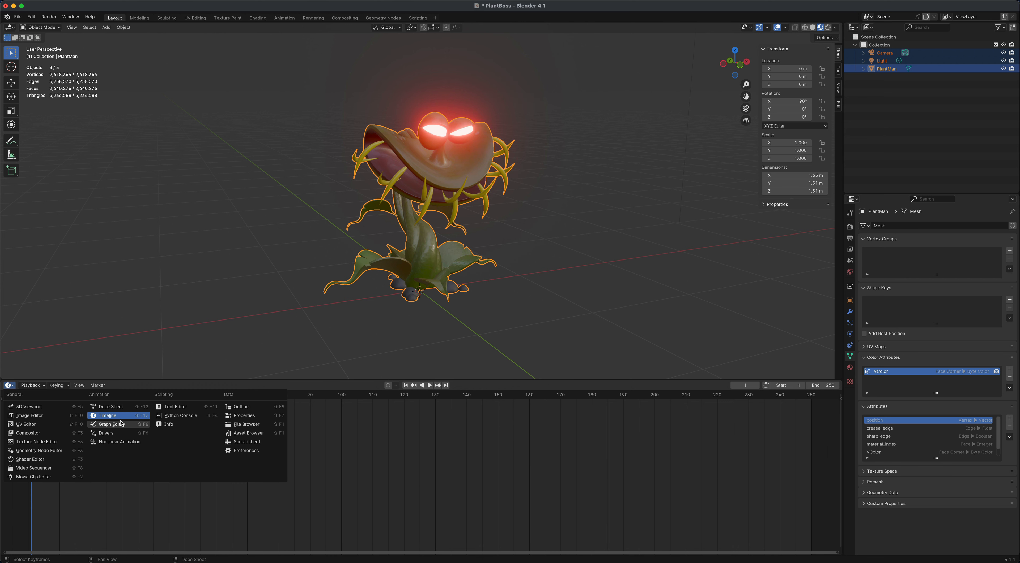
{"action": "left_click", "coordinate": [106, 415]}
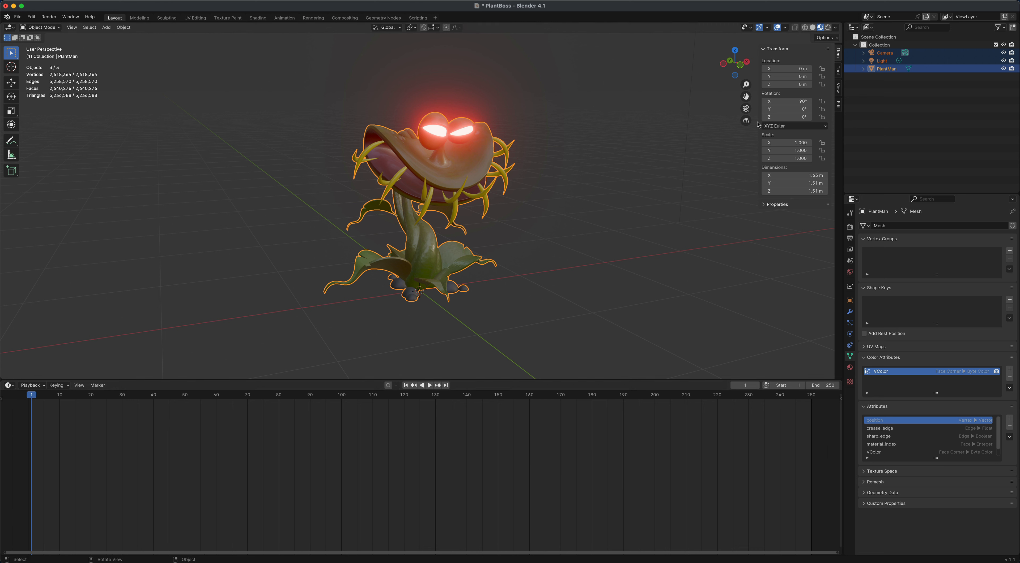
{"action": "right_click", "coordinate": [784, 117]}
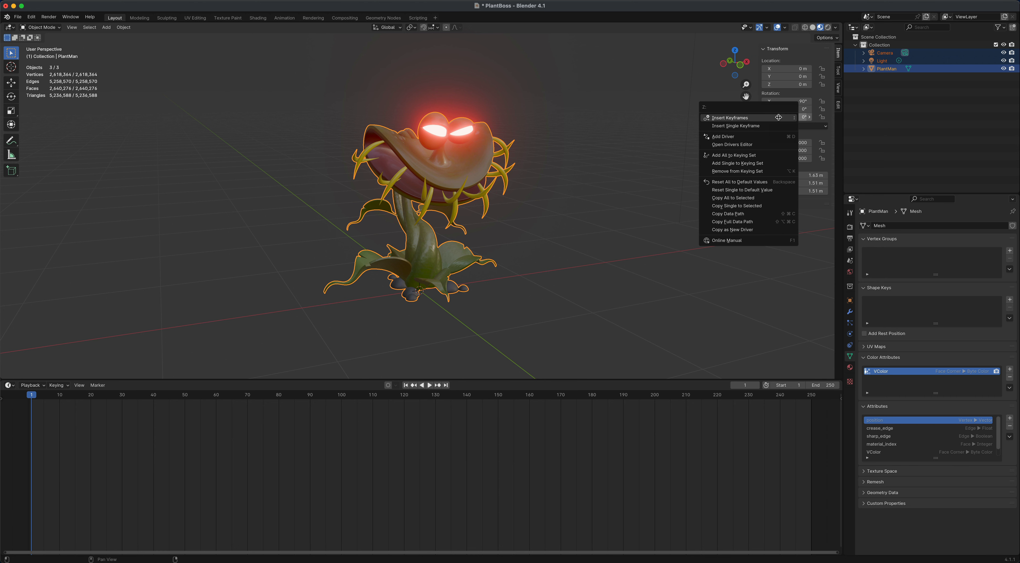
{"action": "left_click", "coordinate": [757, 118]}
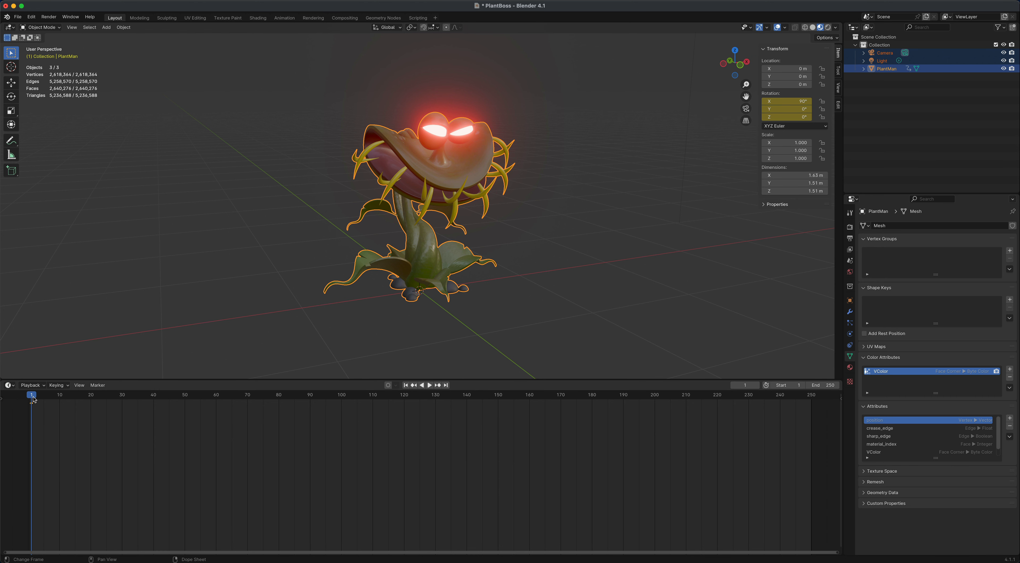
At frame 100, set the plant's Z rotation to 360° and insert rotation keyframes
{"action": "left_click_drag", "start_coordinate": [32, 398], "coordinate": [343, 402]}
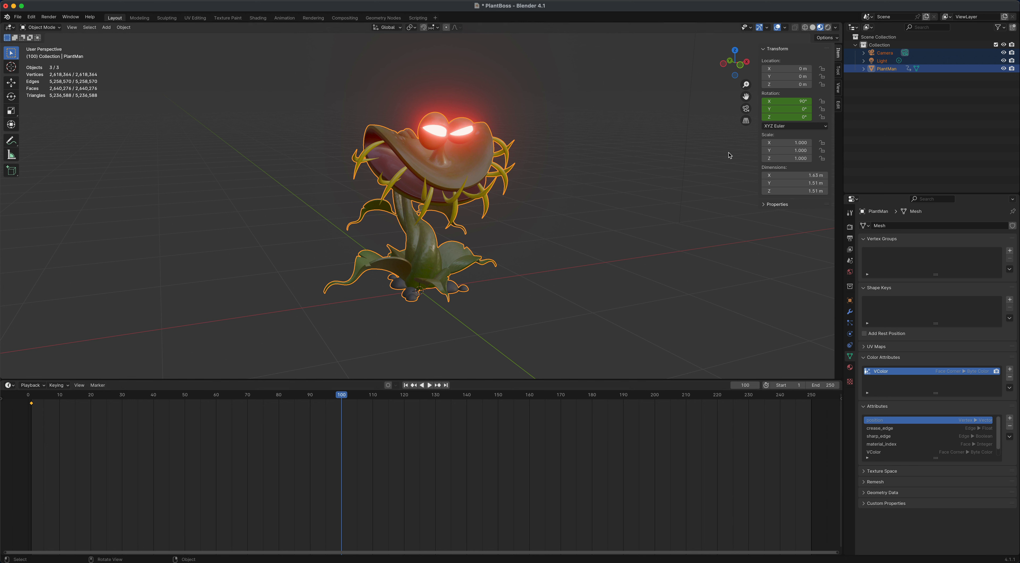
{"action": "left_click", "coordinate": [789, 116]}
{"action": "type", "text": "360"}
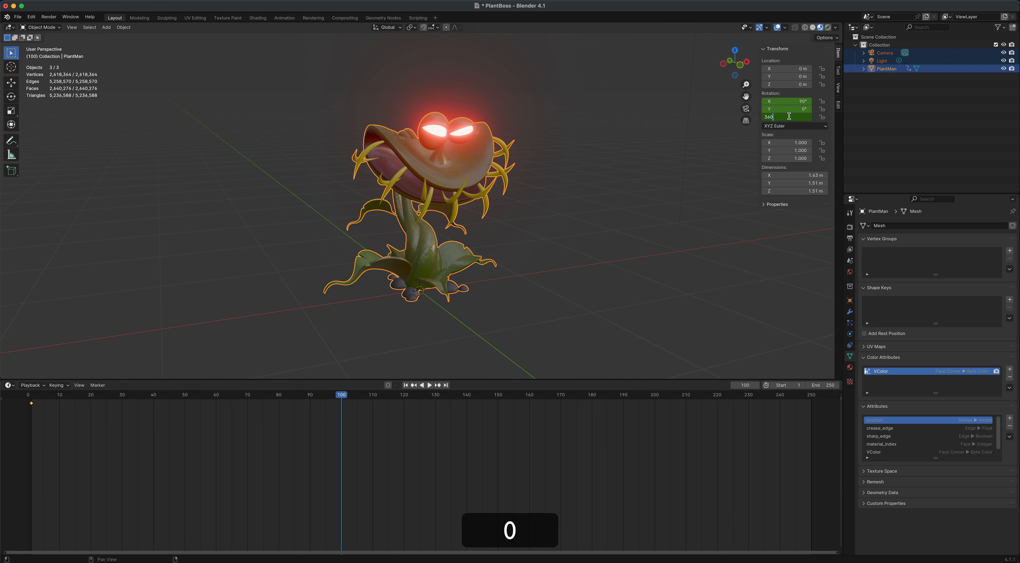
{"action": "key", "text": "Return"}
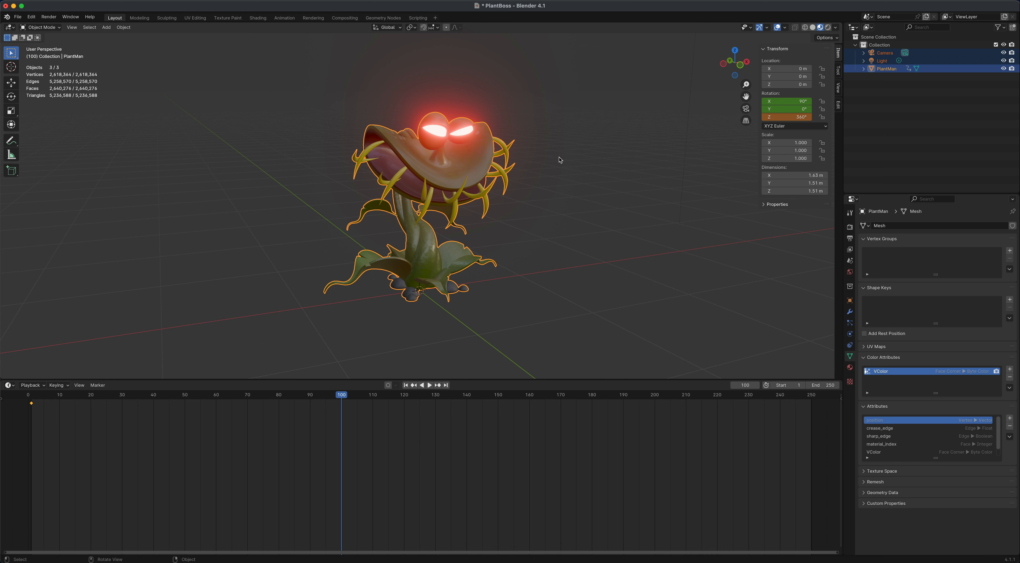
{"action": "right_click", "coordinate": [775, 117]}
{"action": "left_click", "coordinate": [756, 120]}
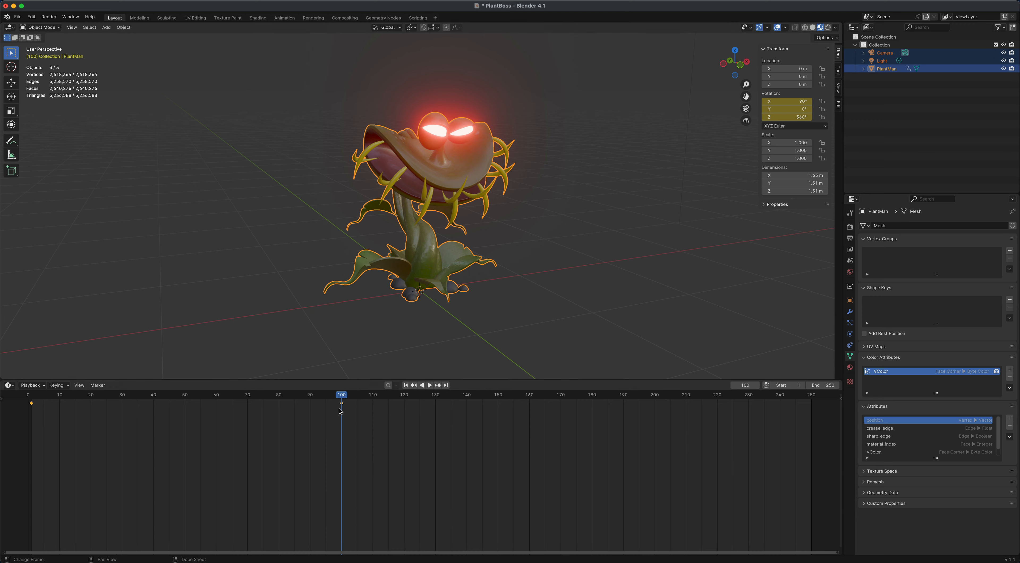
Set the animation's end frame to 100 and preview the rotation, returning to the first frame
{"action": "mouse_move", "coordinate": [342, 397]}
{"action": "left_mouse_down"}
{"action": "mouse_move", "coordinate": [32, 398]}
{"action": "mouse_move", "coordinate": [342, 407]}
{"action": "left_mouse_up"}
{"action": "left_click", "coordinate": [827, 386]}
{"action": "type", "text": "100"}
{"action": "key", "text": "Return"}
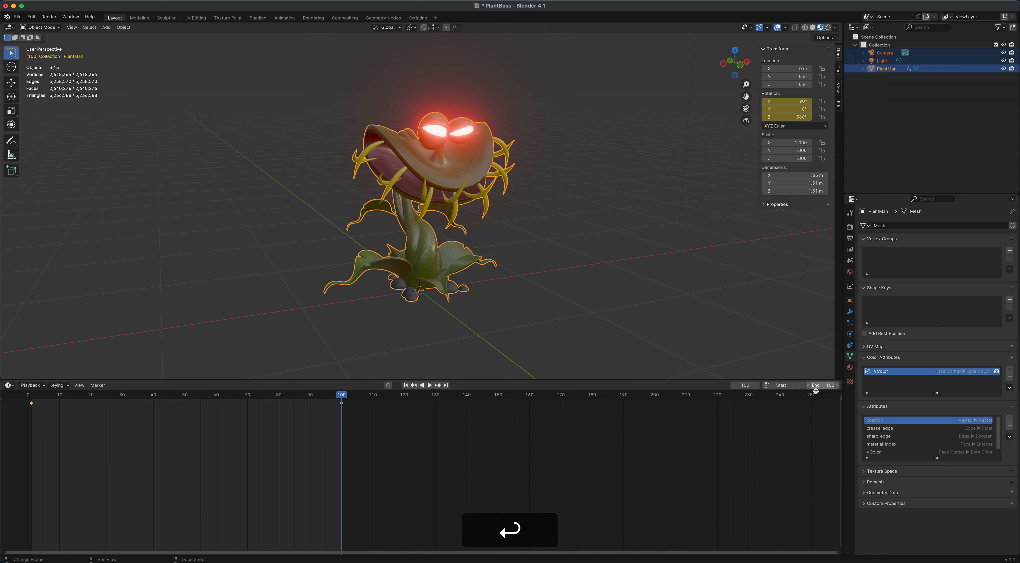
{"action": "left_click", "coordinate": [429, 385]}
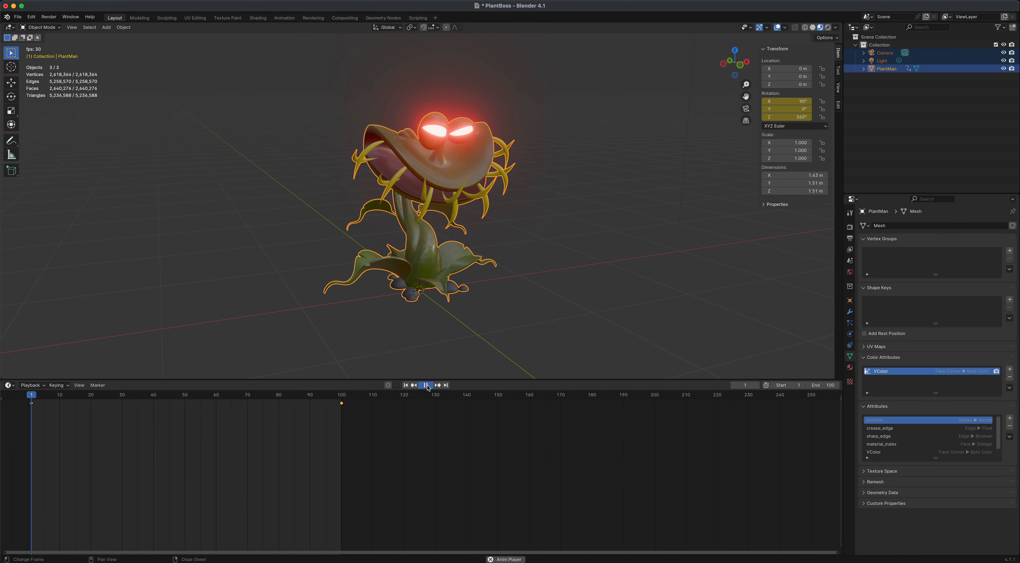
{"action": "left_click", "coordinate": [426, 385]}
{"action": "left_click", "coordinate": [406, 385]}
Change the rotation keyframes' interpolation mode to Linear and play the animation to check the spin
{"action": "right_click", "coordinate": [342, 405]}
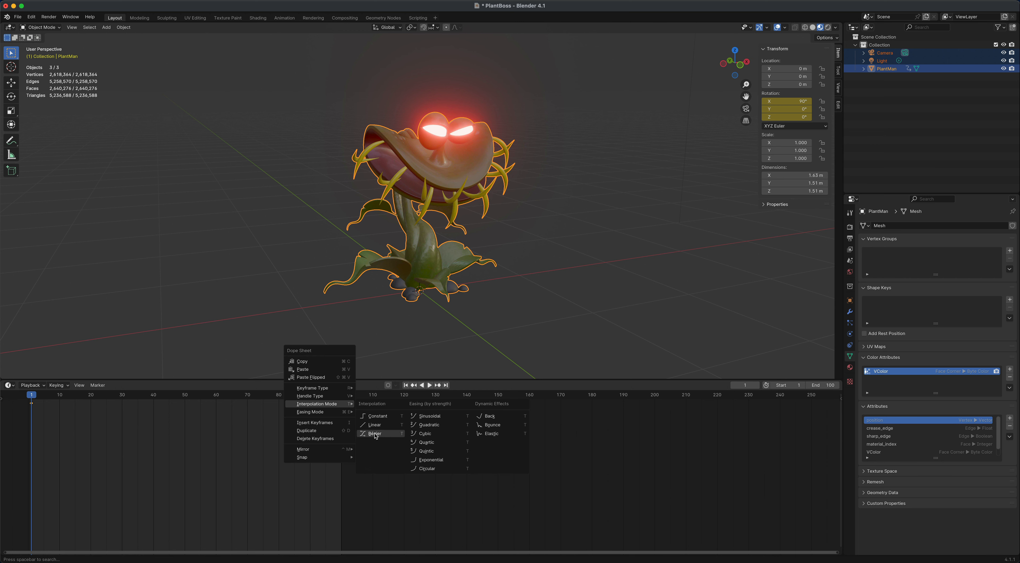
{"action": "left_click", "coordinate": [394, 427]}
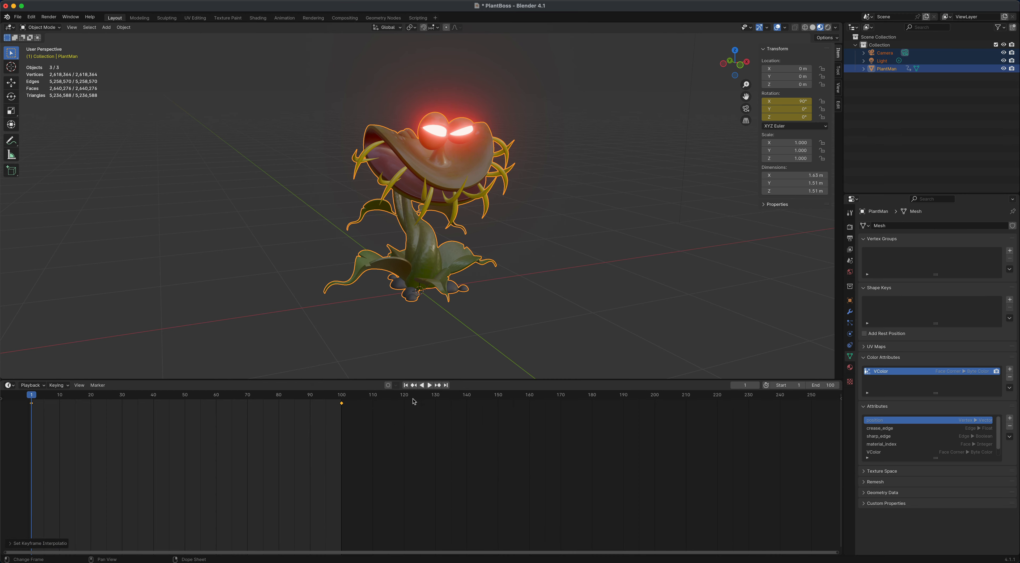
{"action": "left_click", "coordinate": [429, 386]}
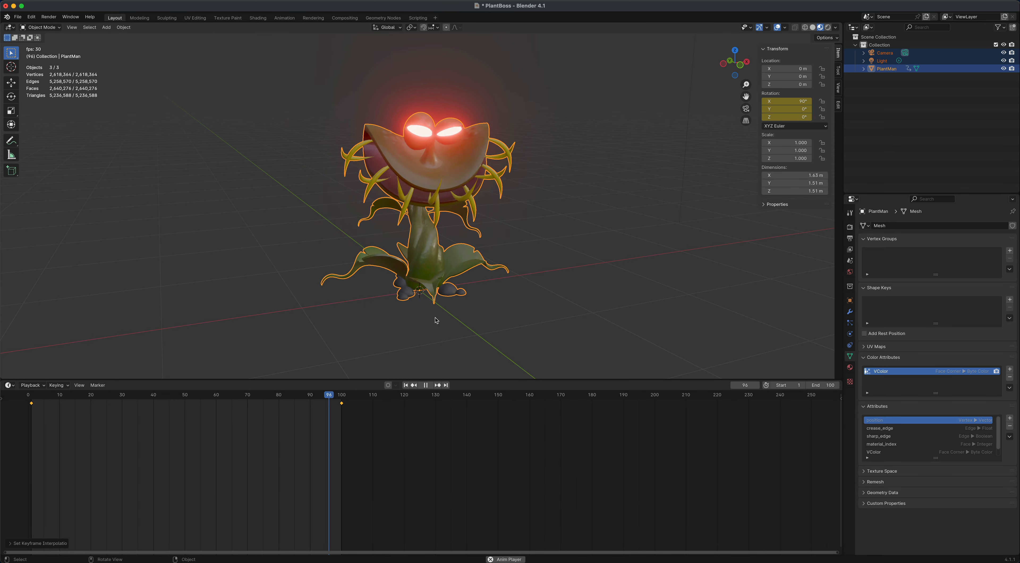
{"action": "left_click", "coordinate": [425, 385]}
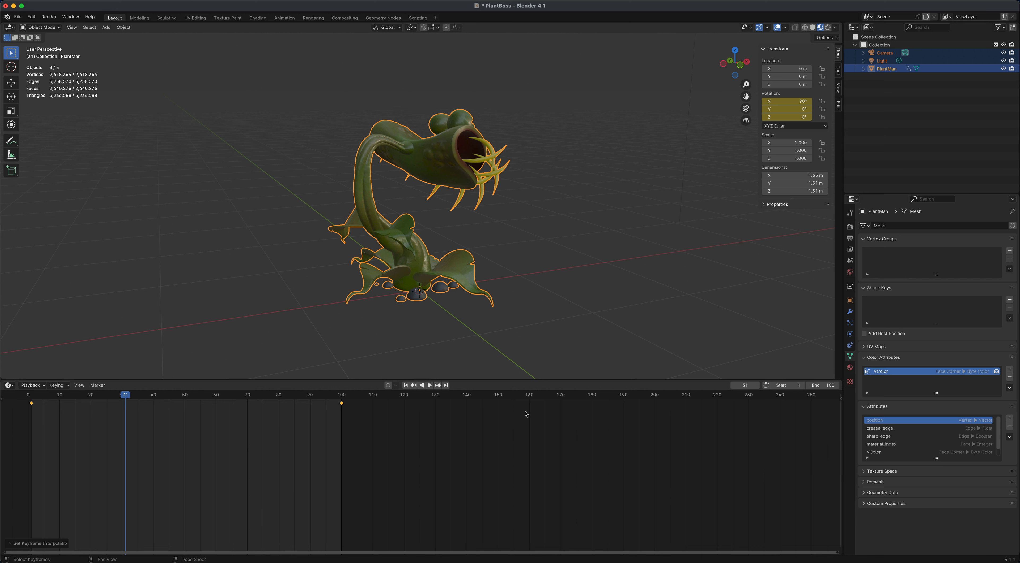
Set the animation's end frame to 99 and preview the loop, returning to the first frame
{"action": "left_click", "coordinate": [825, 385]}
{"action": "type", "text": "99"}
{"action": "key", "text": "Return"}
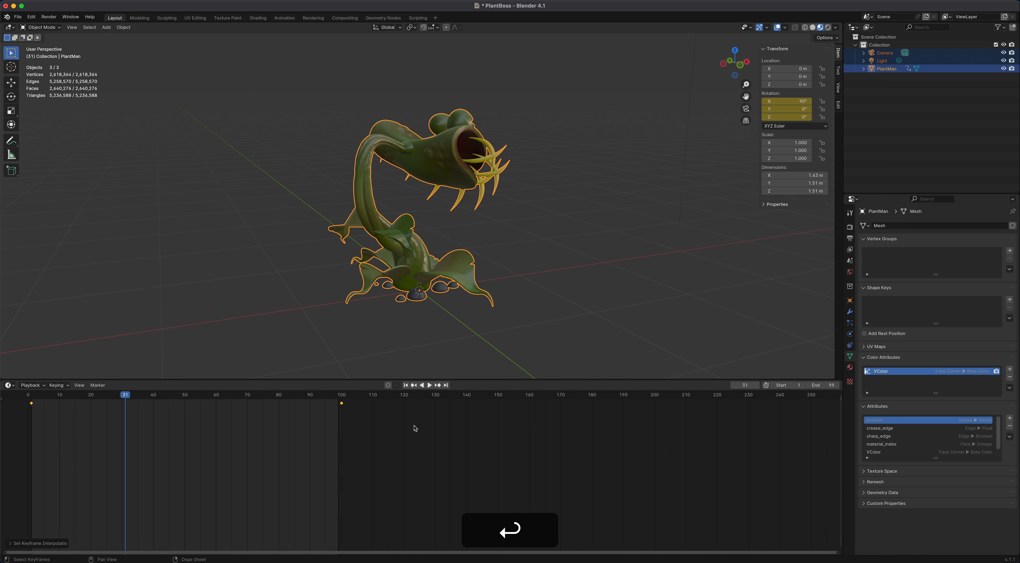
{"action": "left_click", "coordinate": [429, 385]}
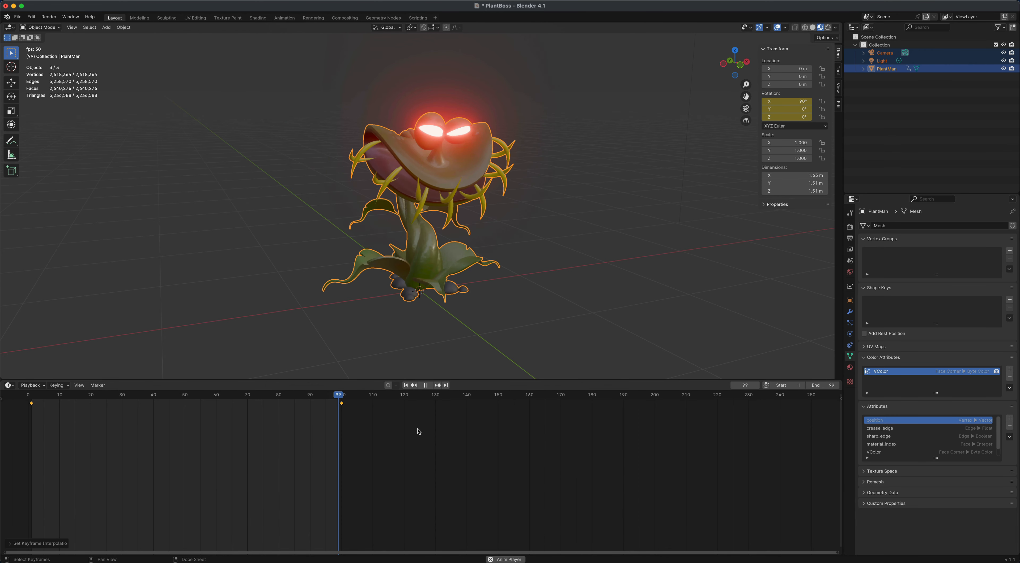
{"action": "left_click", "coordinate": [405, 385]}
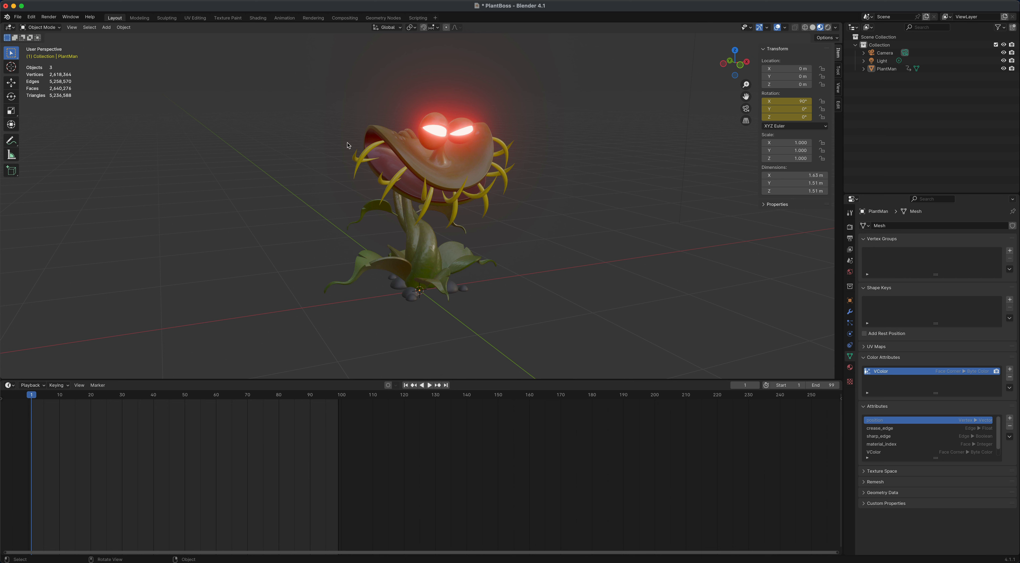
Reposition the camera to frame the plant from the front, and preview the animation in camera view
{"action": "left_click", "coordinate": [746, 108]}
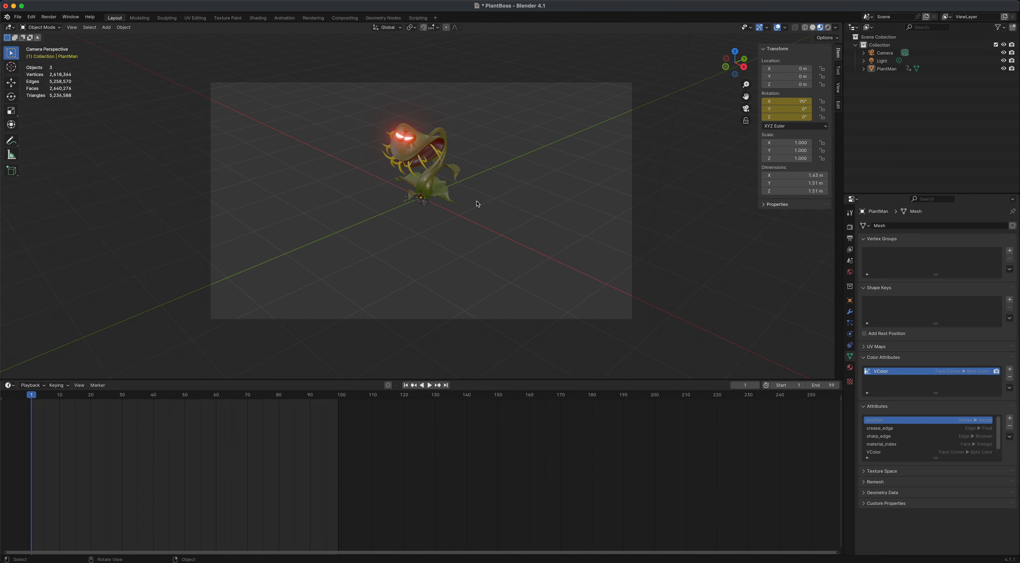
{"action": "left_click_drag", "start_coordinate": [476, 201], "coordinate": [507, 192], "text": "alt"}
{"action": "left_click", "coordinate": [748, 110]}
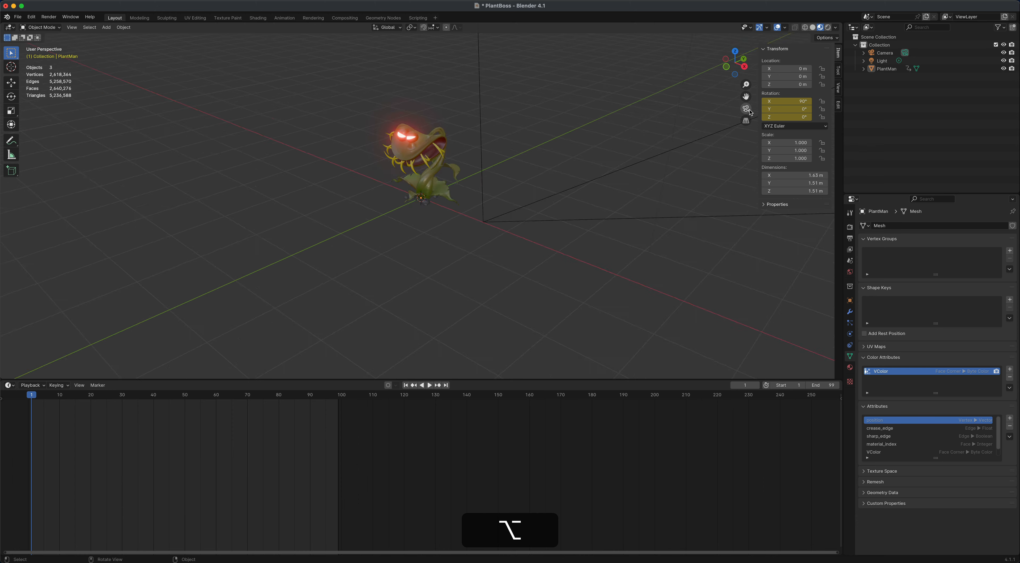
{"action": "mouse_move", "coordinate": [524, 207]}
{"action": "left_mouse_down", "text": "alt"}
{"action": "mouse_move", "coordinate": [597, 189]}
{"action": "mouse_move", "coordinate": [504, 186]}
{"action": "mouse_move", "coordinate": [504, 219]}
{"action": "mouse_move", "coordinate": [535, 212]}
{"action": "mouse_move", "coordinate": [524, 216]}
{"action": "left_mouse_up", "text": "alt"}
{"action": "scroll", "coordinate": [504, 219], "scroll_direction": "up", "scroll_amount": 3}
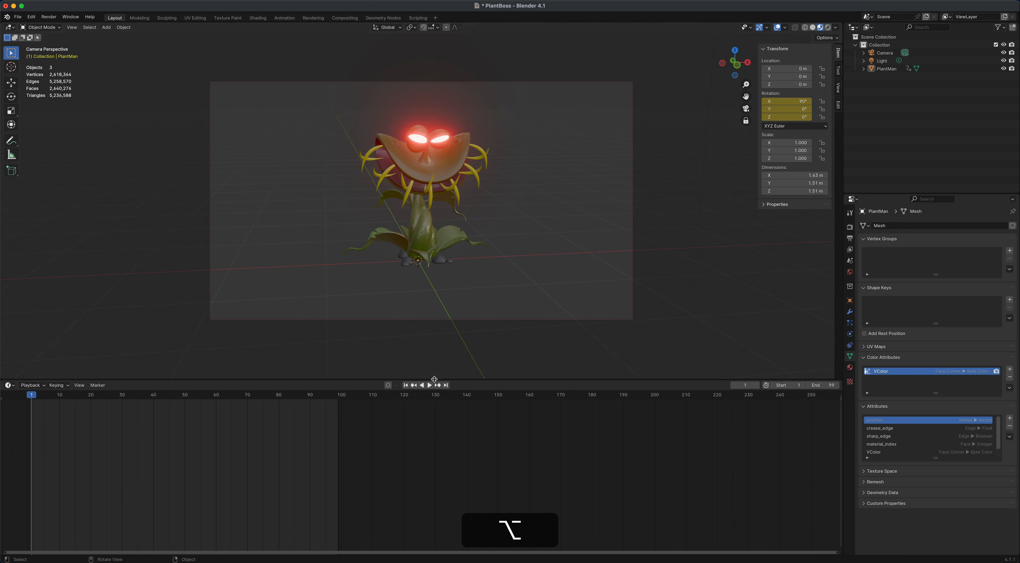
{"action": "left_click", "coordinate": [429, 386]}
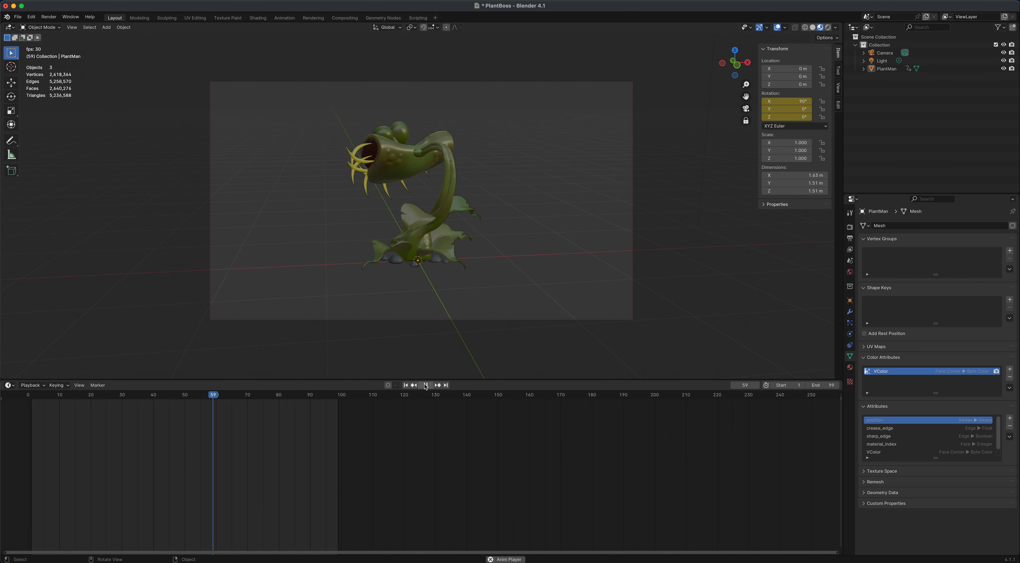
{"action": "key", "text": "space"}
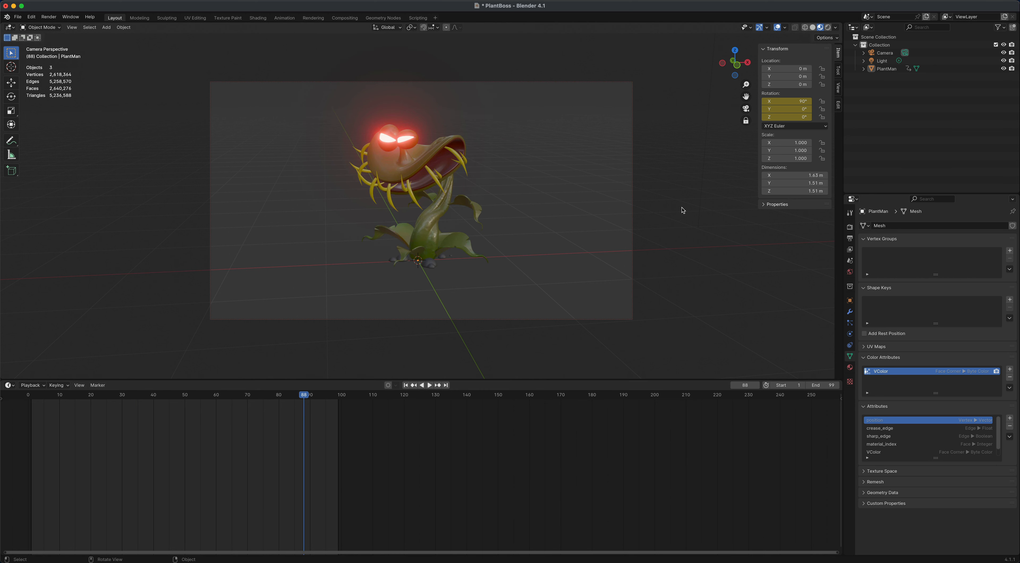
Review the scene's output properties and the available image and movie file formats
{"action": "left_click", "coordinate": [850, 239]}
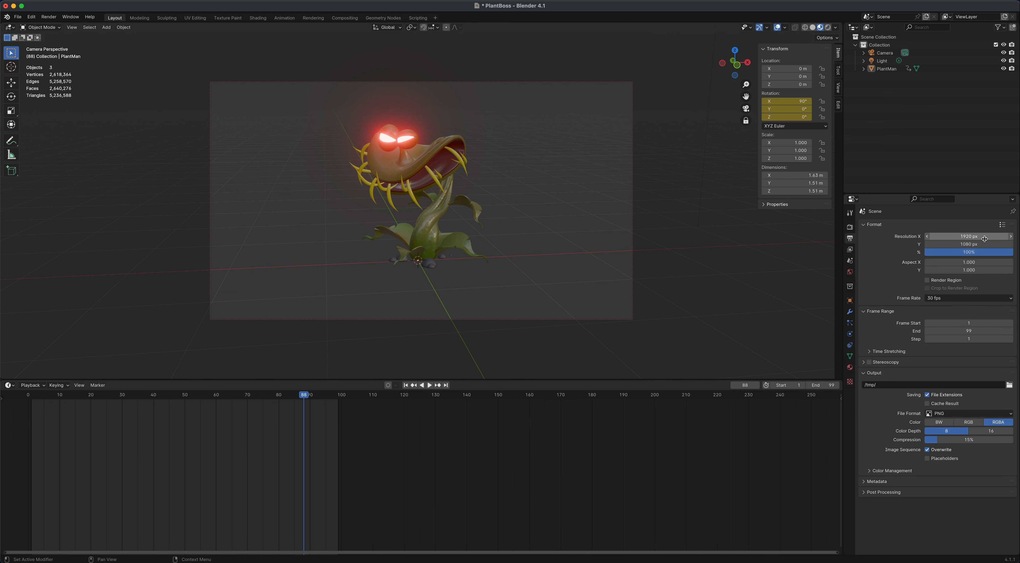
{"action": "left_click", "coordinate": [1008, 414]}
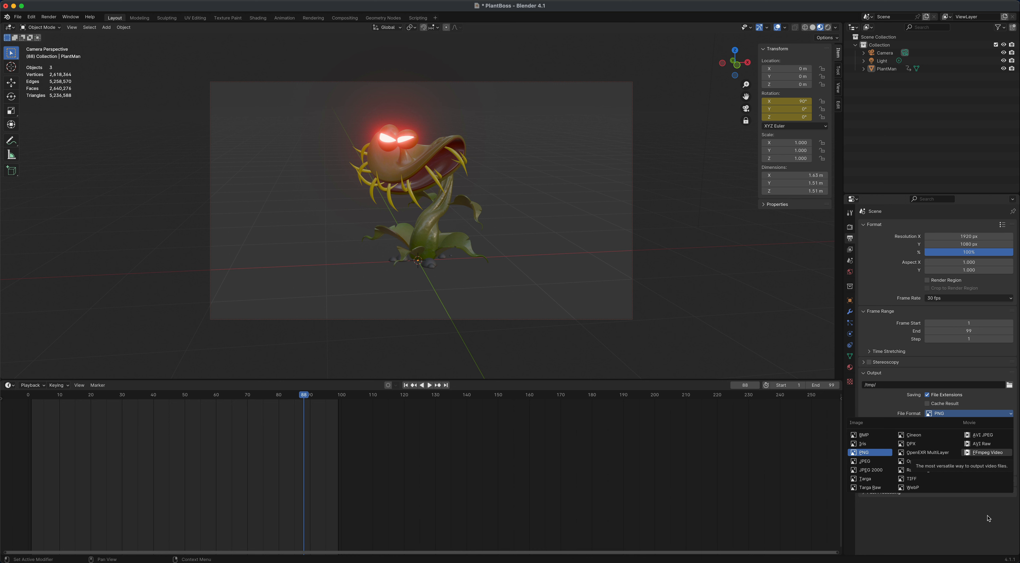
{"action": "key", "text": "Escape"}
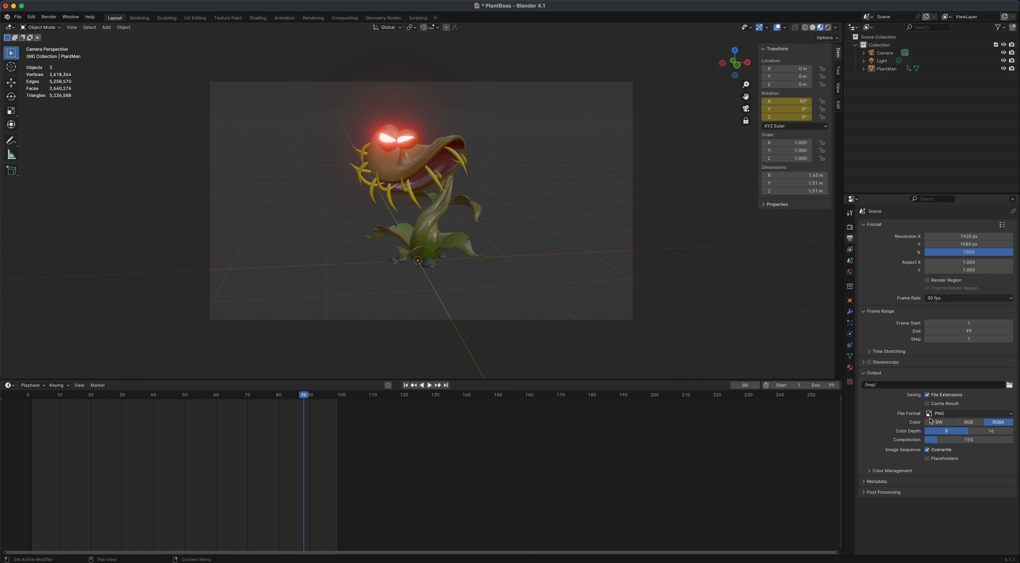
Render a still image of the current frame, inspect it and close the render window
{"action": "left_click", "coordinate": [55, 19]}
{"action": "left_click", "coordinate": [48, 16]}
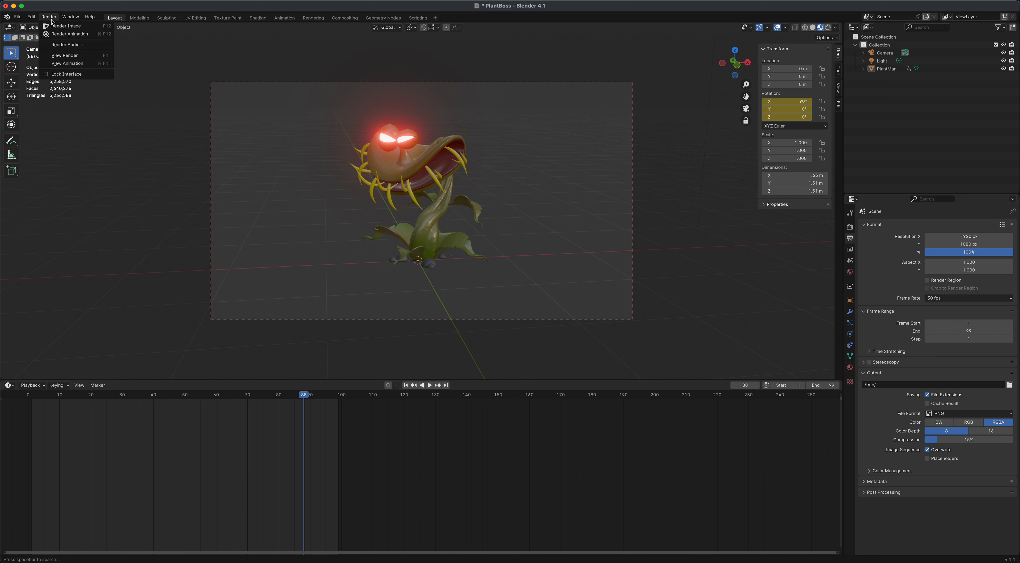
{"action": "left_click", "coordinate": [69, 29]}
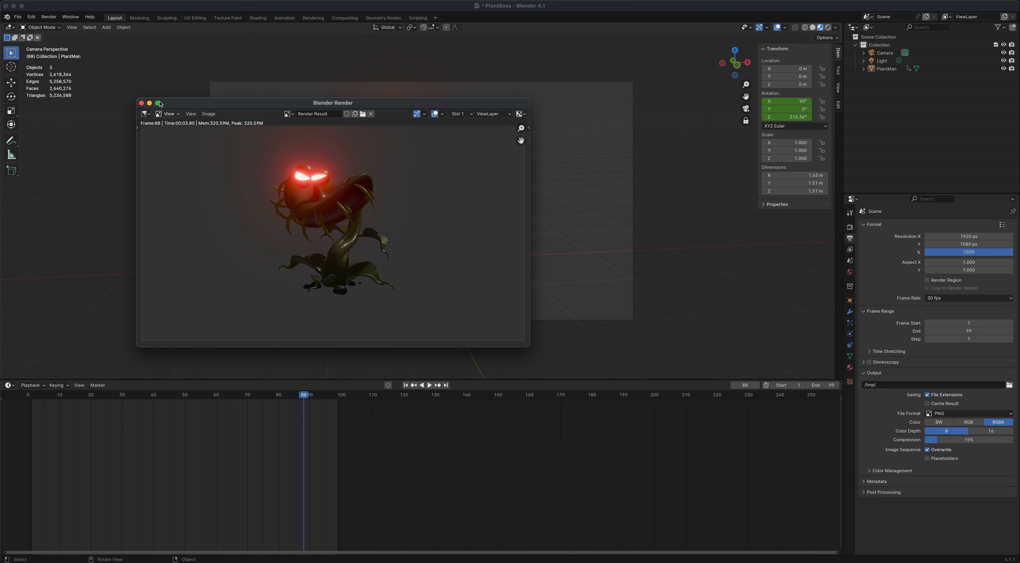
{"action": "left_click", "coordinate": [141, 103]}
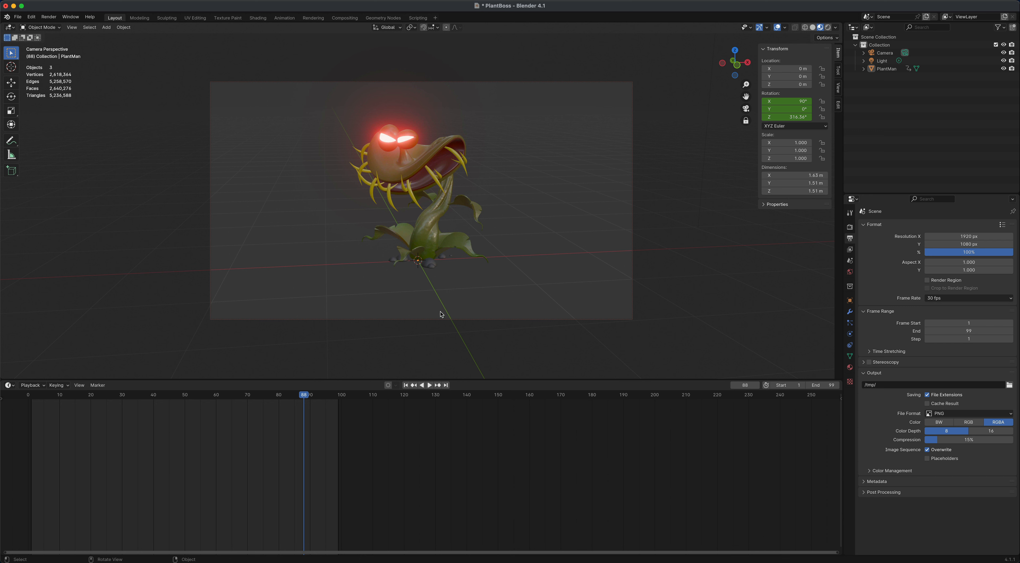
Play the turntable animation again in camera view
{"action": "left_click", "coordinate": [429, 386]}
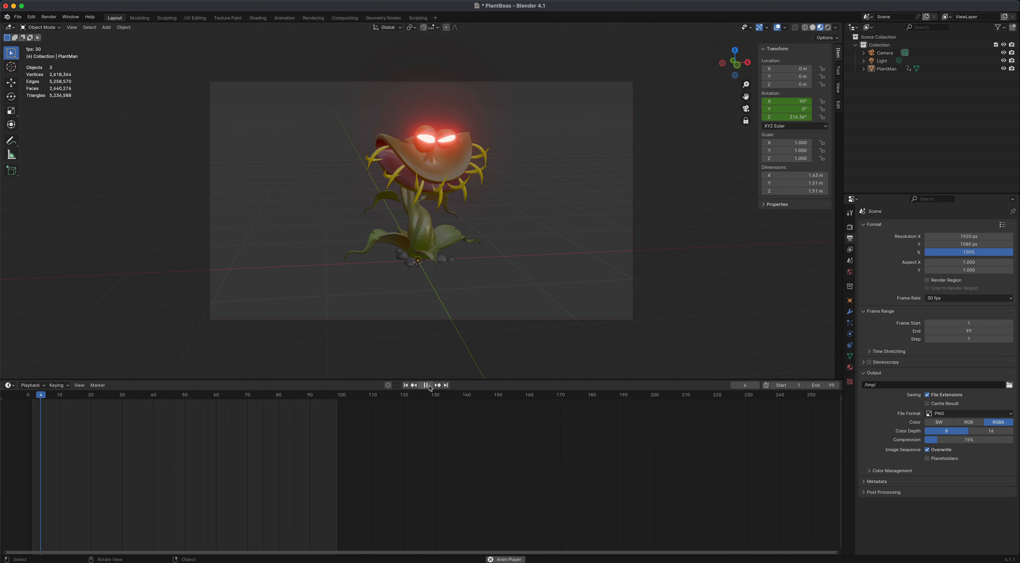